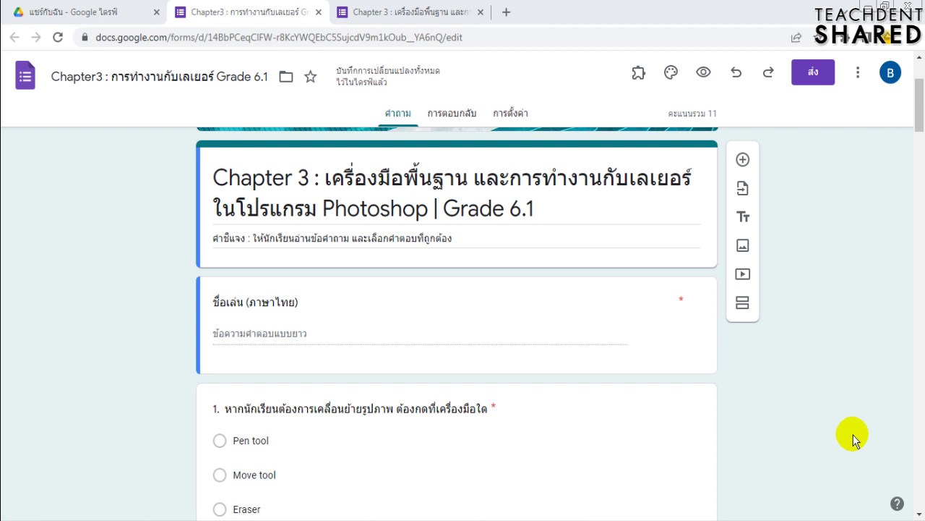
scroll(109, 353, "down", 2)
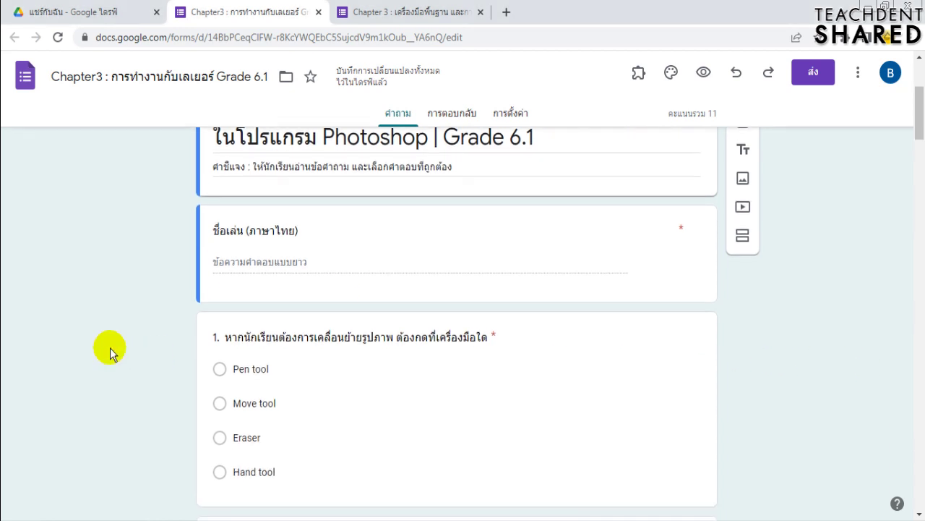
scroll(110, 351, "up", 2)
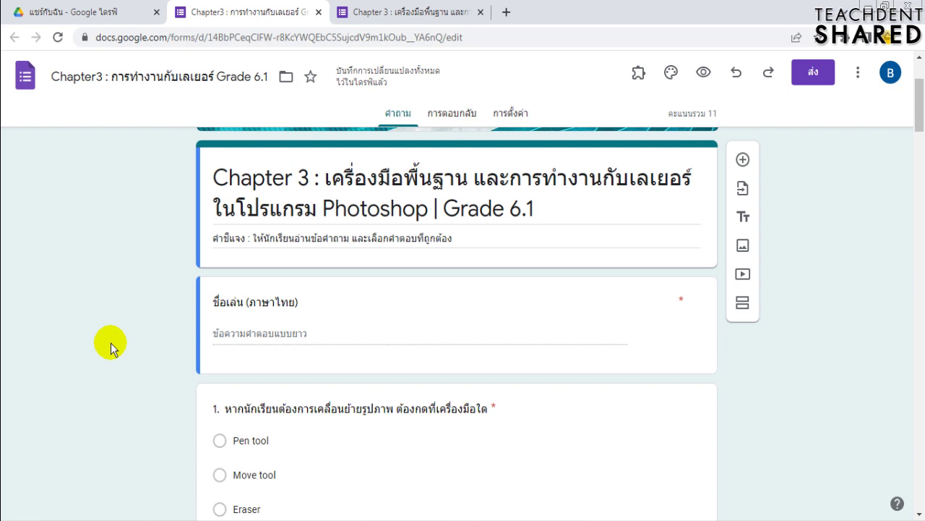
scroll(113, 345, "down", 2)
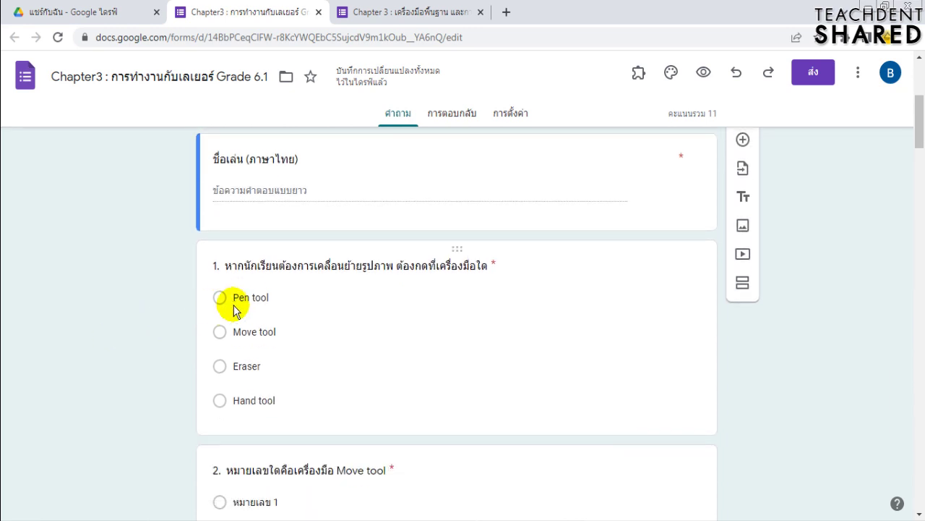
Step: Turn on shuffled option order (สลับลำดับของตัวเลือก) for question 1 about the tool for moving an image
left_click(277, 272)
scroll(178, 308, "down", 1)
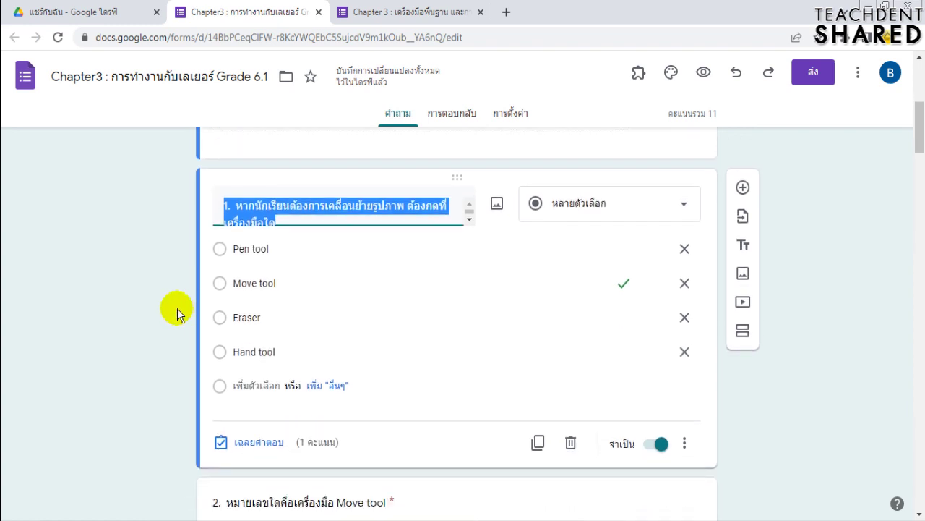
scroll(177, 308, "up", 1)
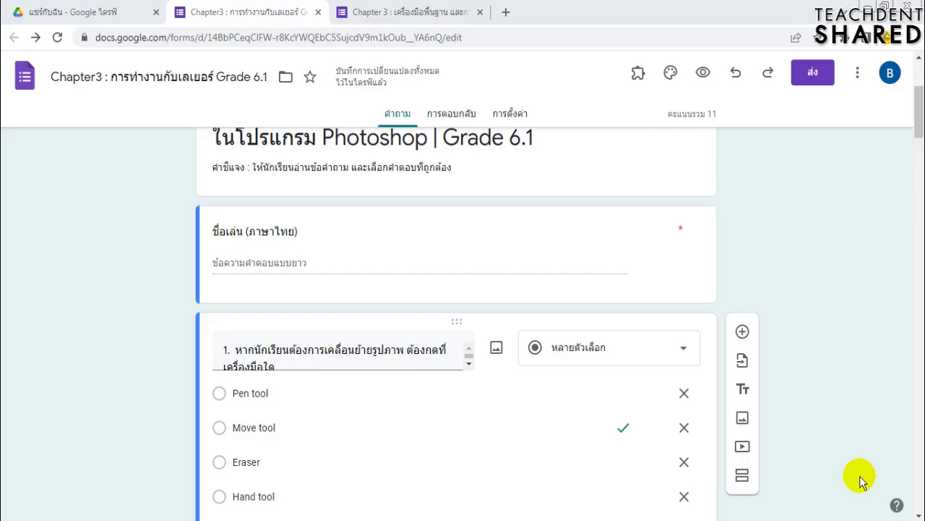
left_click(78, 342)
scroll(78, 342, "down", 2)
scroll(217, 253, "up", 1)
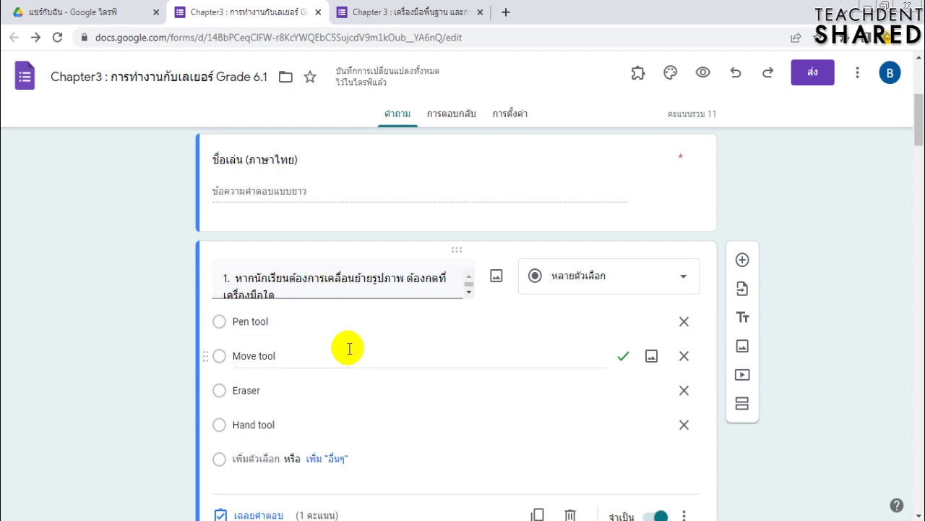
scroll(355, 347, "down", 1)
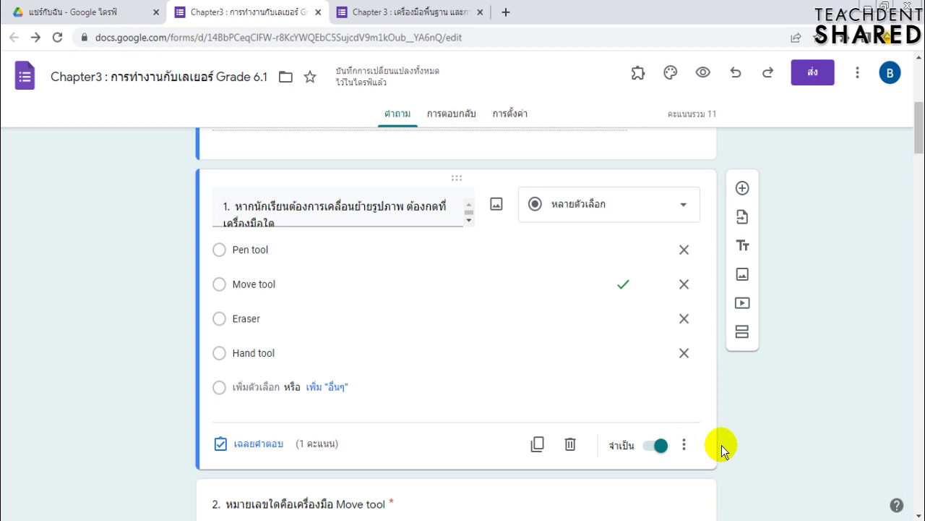
scroll(721, 445, "down", 1)
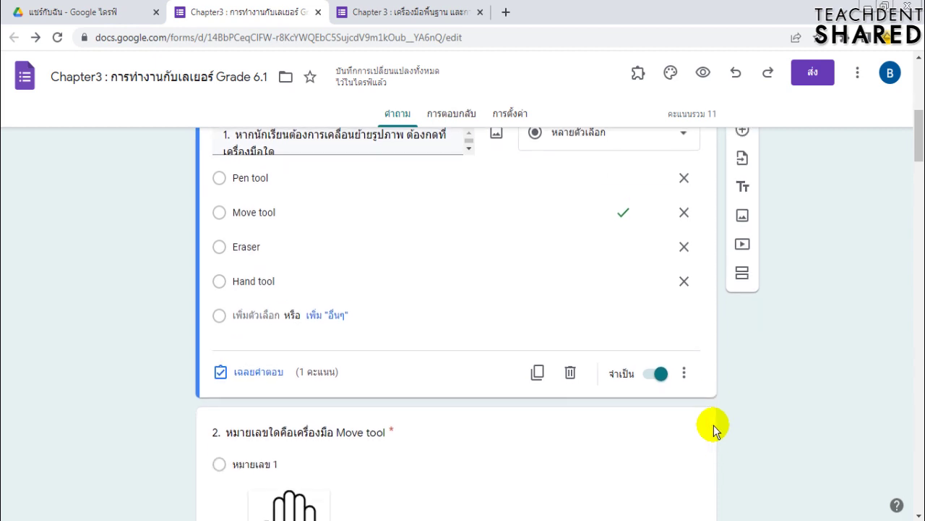
left_click(687, 374)
scroll(690, 372, "down", 1)
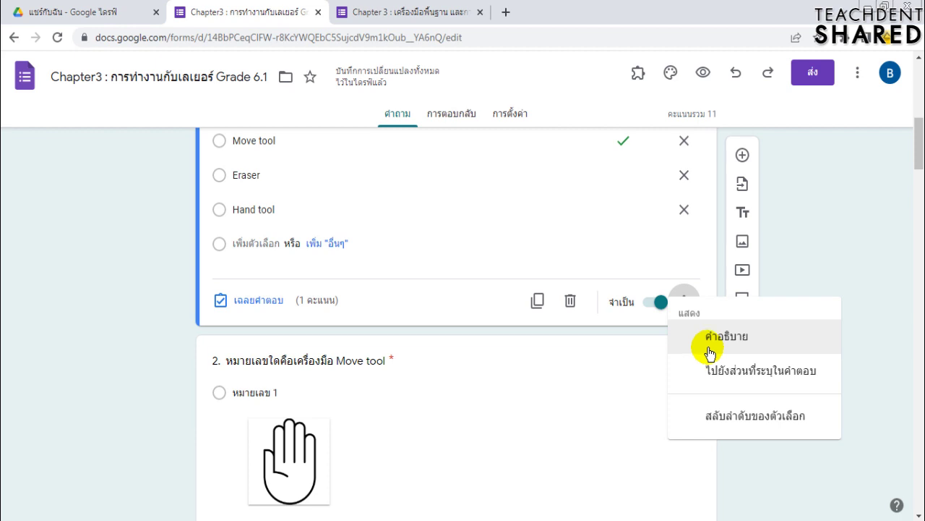
left_click(735, 424)
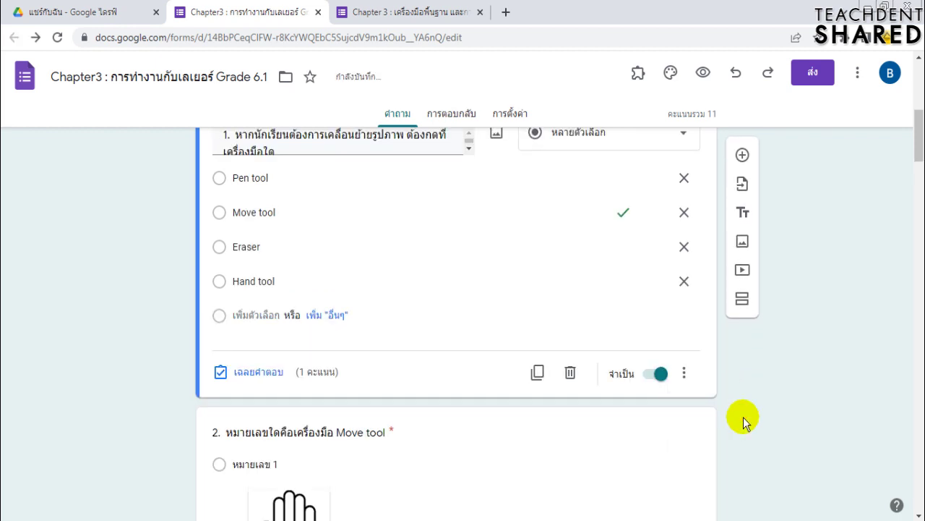
Step: Turn on shuffled option order (สลับลำดับของตัวเลือก) for question 2, the Move tool question with picture answers
scroll(441, 350, "up", 1)
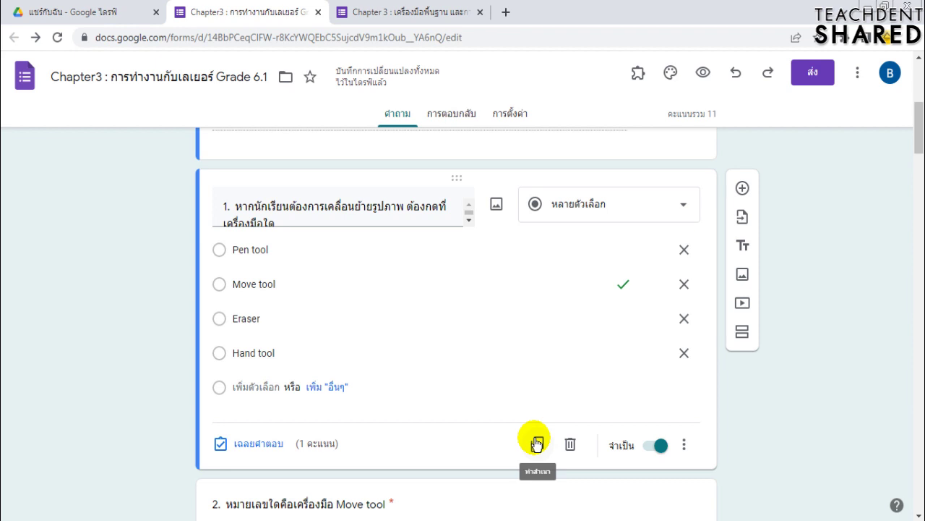
scroll(541, 427, "down", 6)
left_click(381, 333)
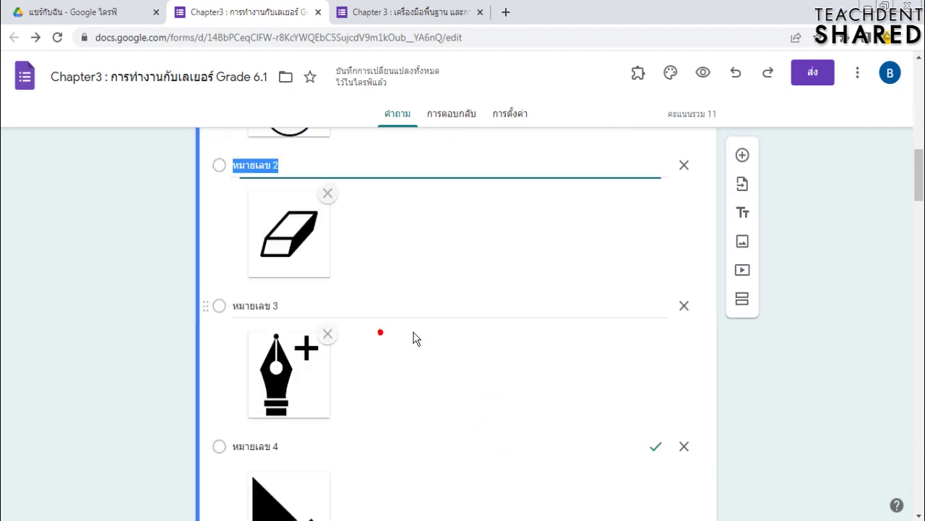
scroll(433, 336, "down", 4)
left_click(684, 359)
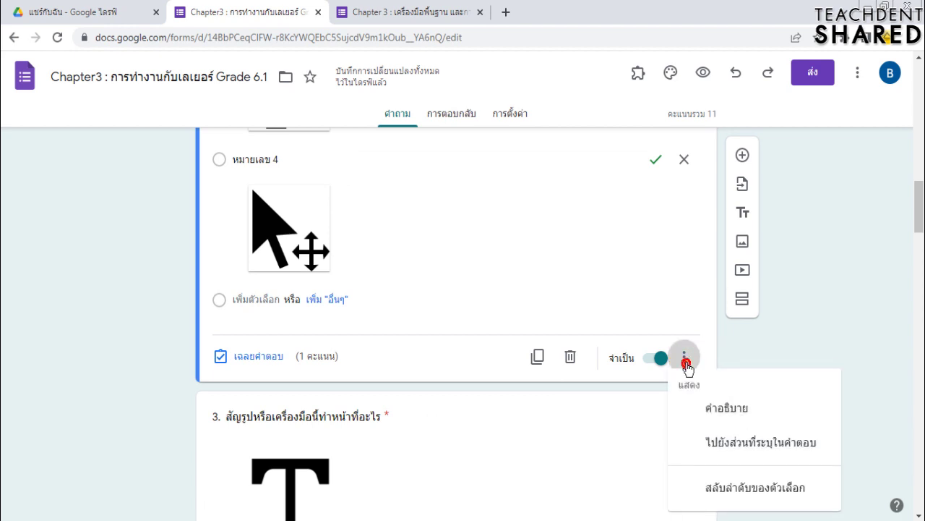
scroll(687, 367, "down", 1)
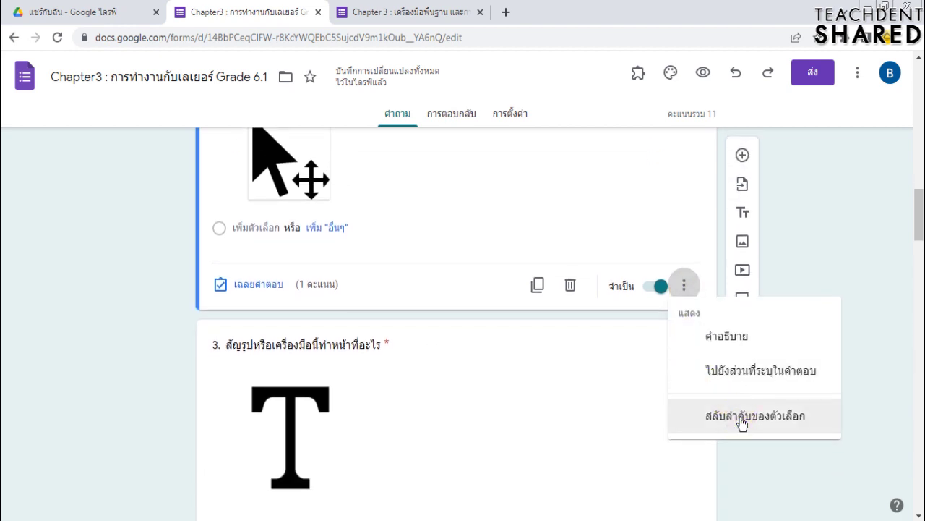
left_click(742, 418)
Step: Turn on shuffled option order (สลับลำดับของตัวเลือก) for question 3 about the T symbol
scroll(741, 415, "down", 7)
scroll(331, 329, "up", 4)
left_click(332, 329)
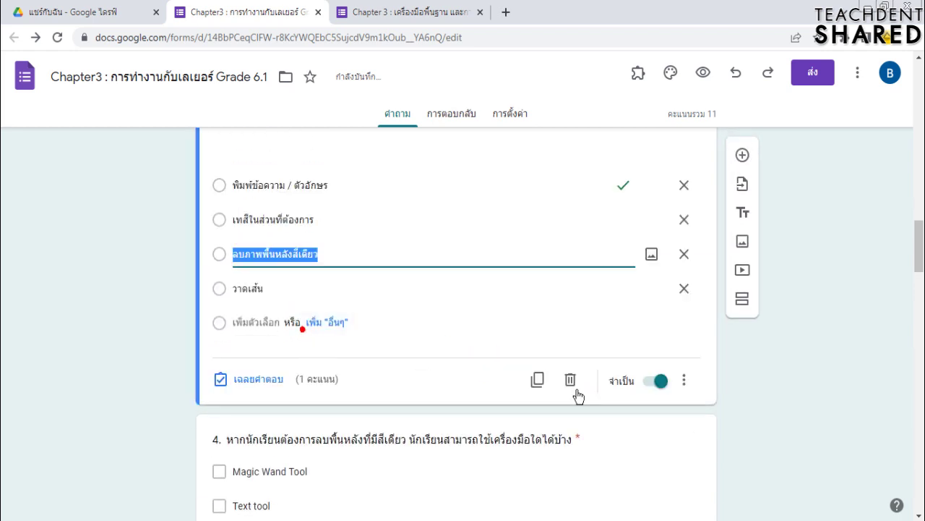
scroll(689, 325, "down", 1)
left_click(685, 316)
left_click(730, 444)
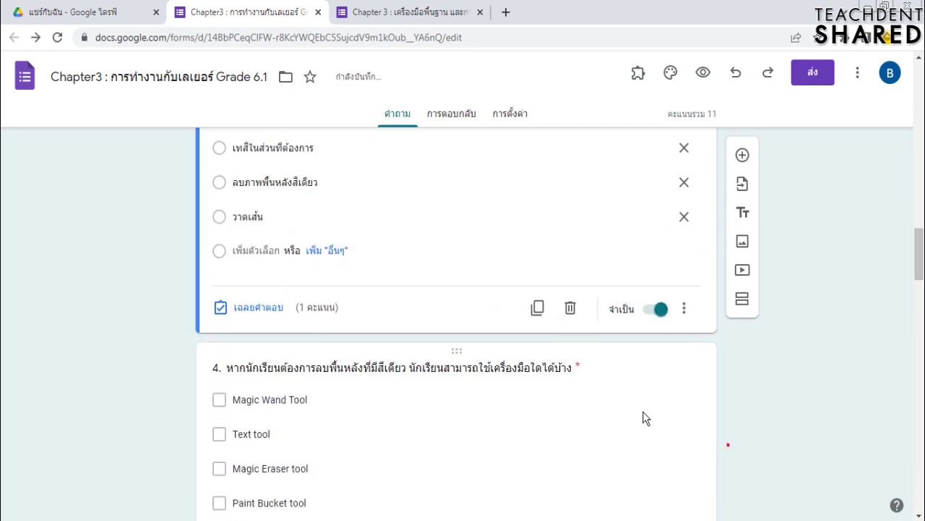
Step: Turn on shuffled option order (สลับลำดับของตัวเลือก) for question 4, the checkbox question about removing a single-colour background
scroll(341, 326, "down", 1)
left_click(341, 330)
scroll(528, 373, "down", 2)
scroll(528, 373, "up", 1)
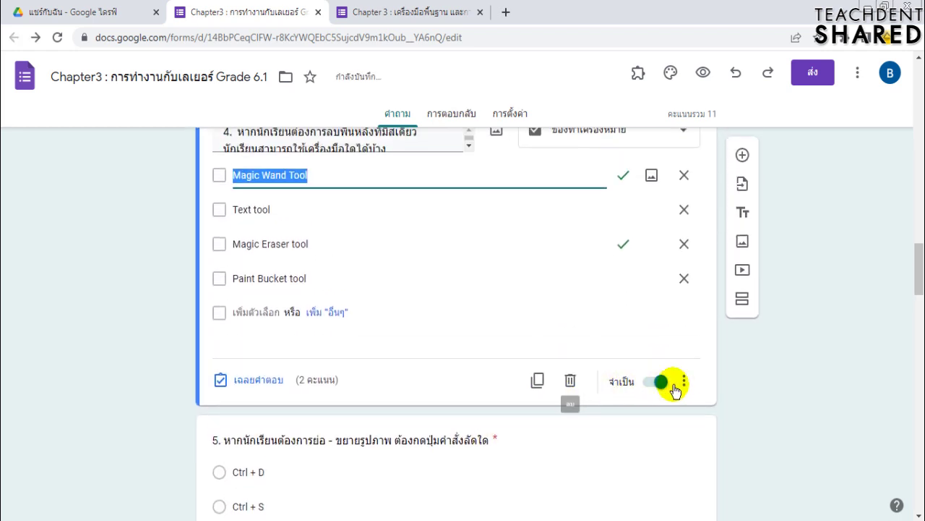
left_click(682, 381)
left_click(730, 488)
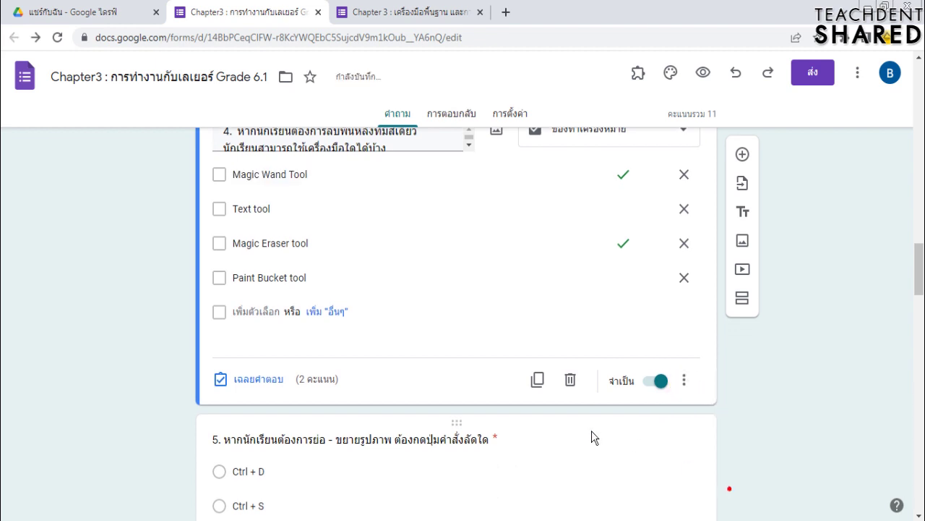
Step: Turn on shuffled option order (สลับลำดับของตัวเลือก) for question 5 about the image resizing shortcut
scroll(296, 306, "down", 3)
left_click(296, 300)
left_click(684, 359)
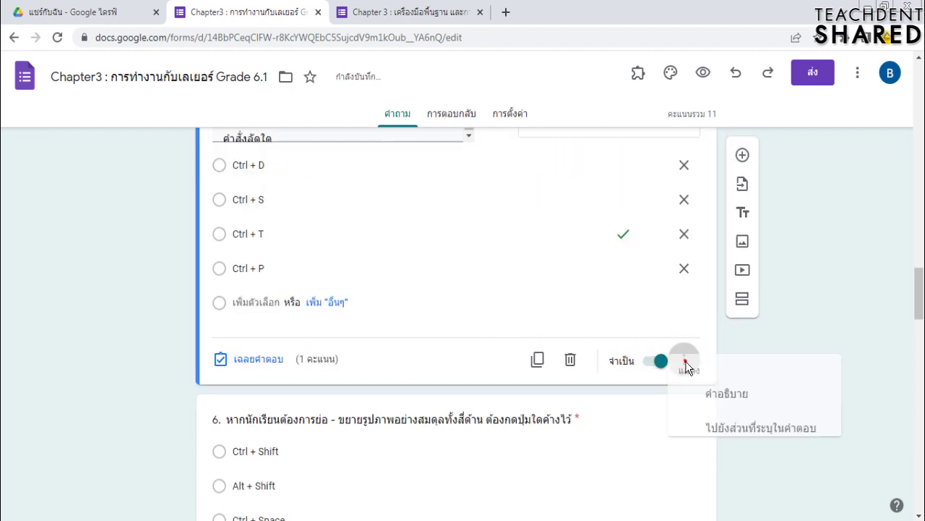
left_click(723, 485)
scroll(731, 441, "up", 1)
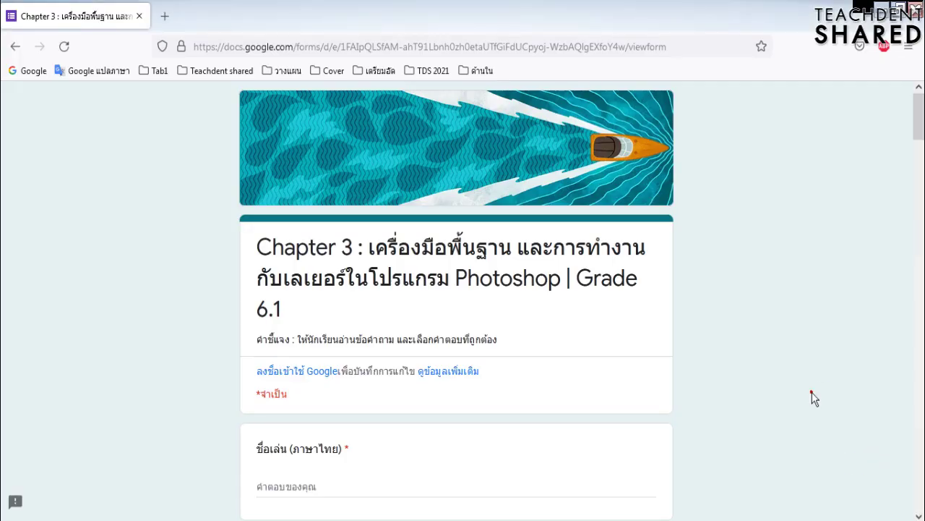
Step: In the respondent view of the form, reload the page to check the answer order of question 1
scroll(814, 397, "down", 2)
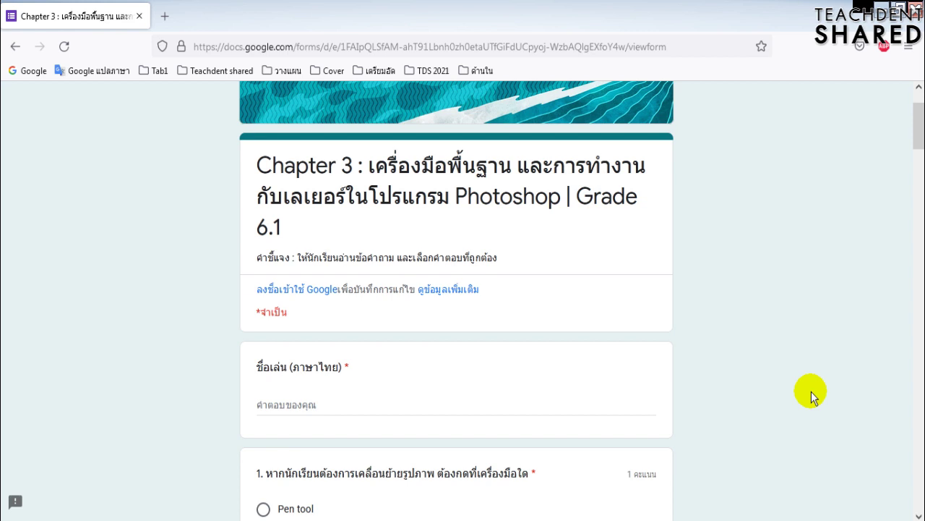
scroll(727, 319, "down", 3)
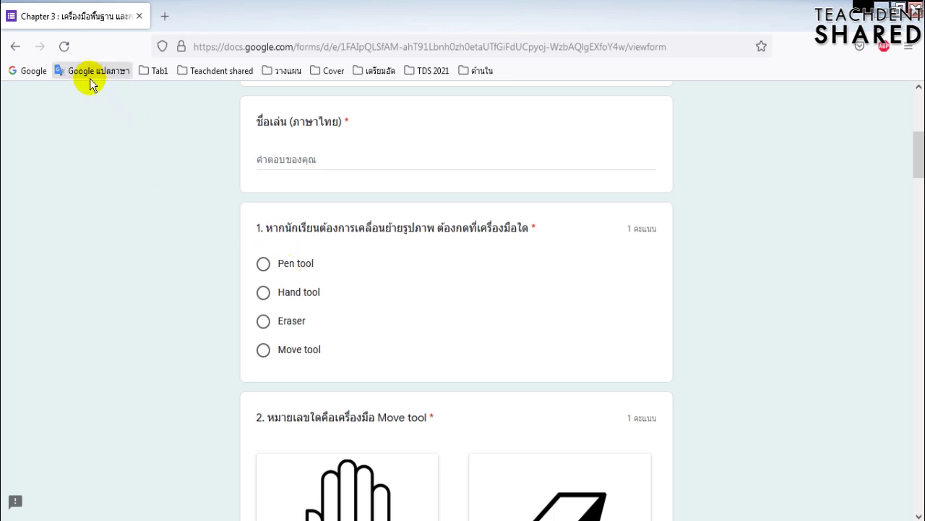
left_click(70, 53)
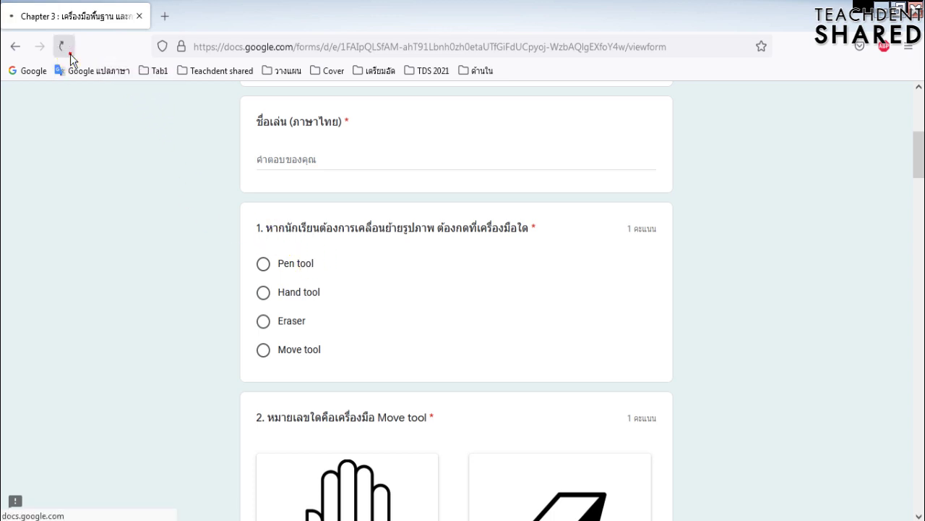
key("F5")
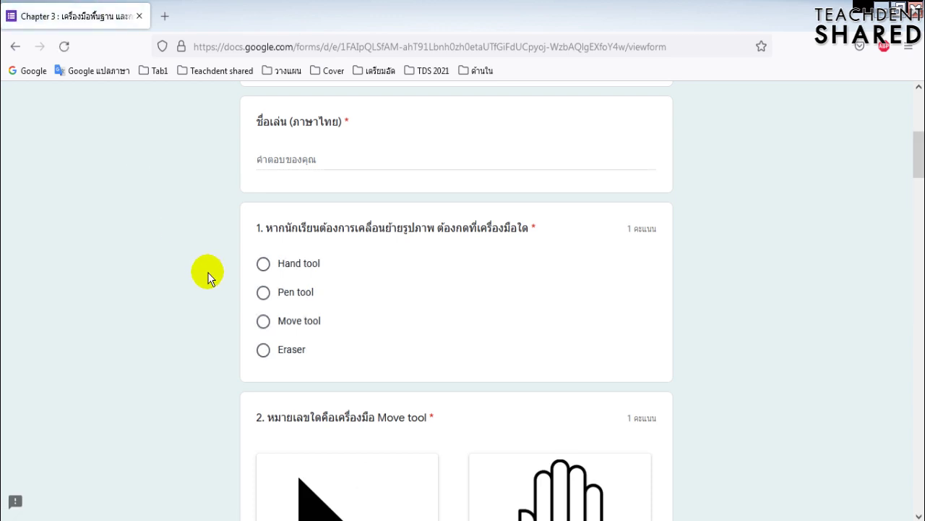
key("F5")
Step: Reload the respondent form several times to compare the order of the picture answers in question 2
scroll(231, 316, "down", 2)
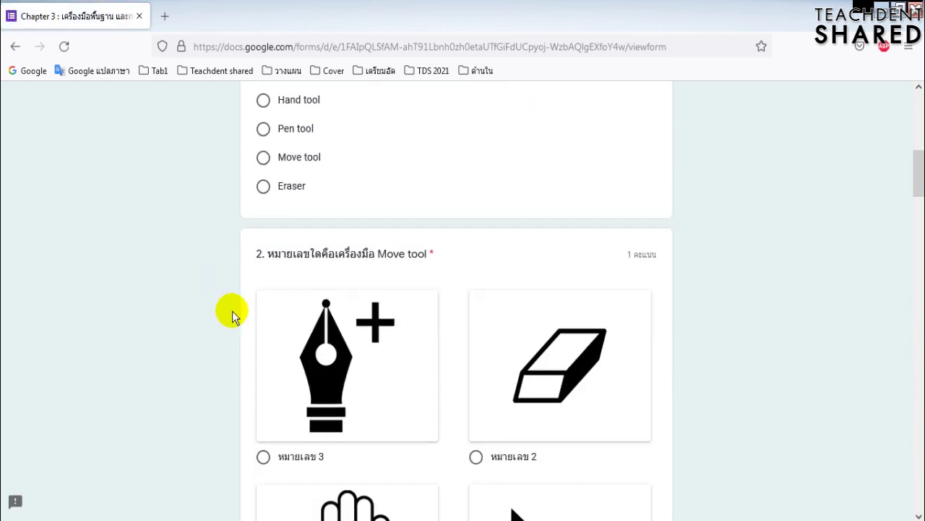
scroll(231, 315, "down", 2)
scroll(238, 312, "up", 1)
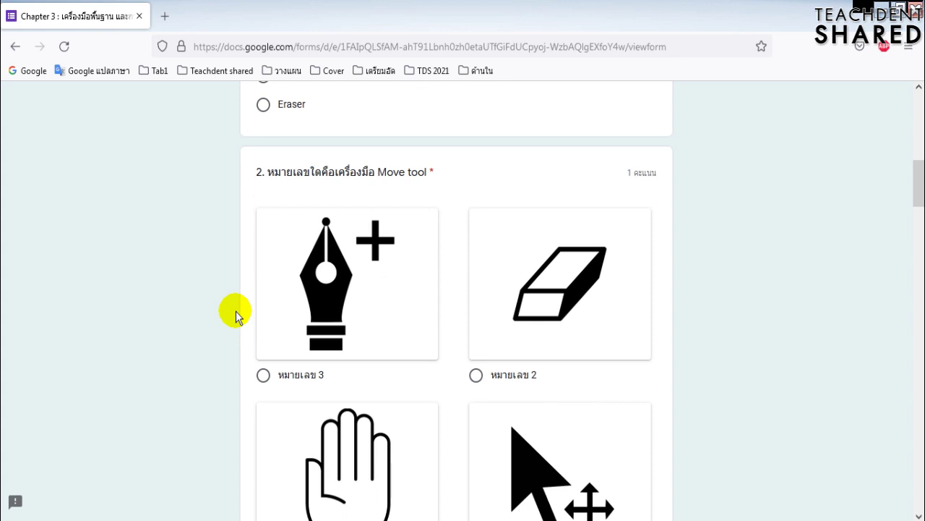
key("F5")
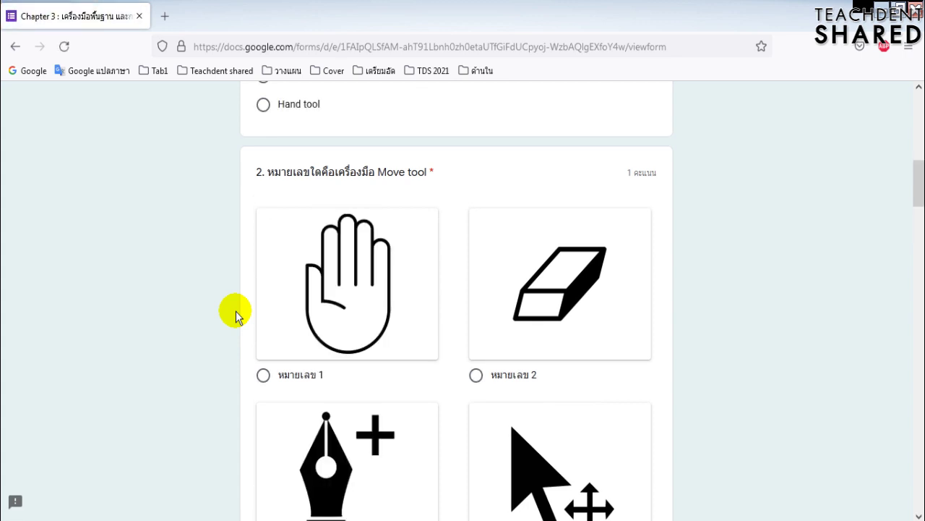
key("F5")
key("F5")
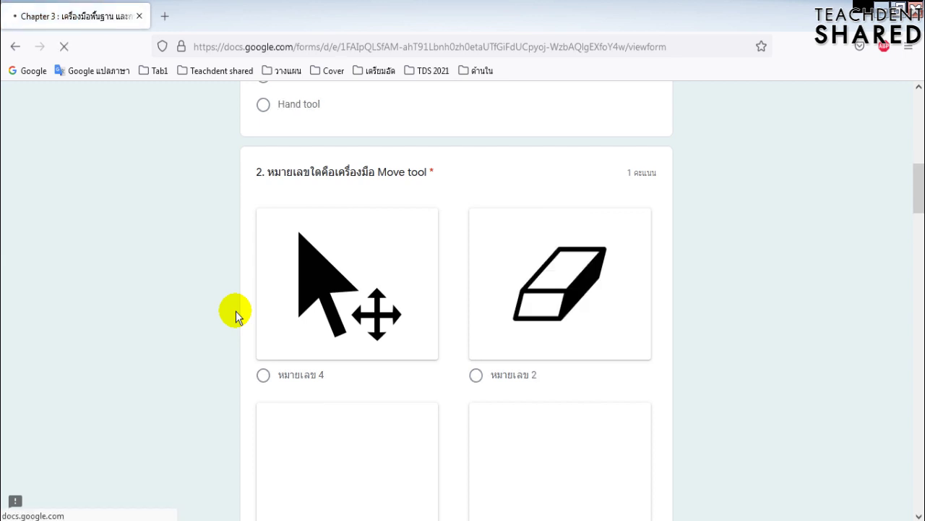
Step: Reload the respondent form repeatedly to compare the answer order of question 3 with the T symbol
scroll(231, 311, "down", 8)
key("F5")
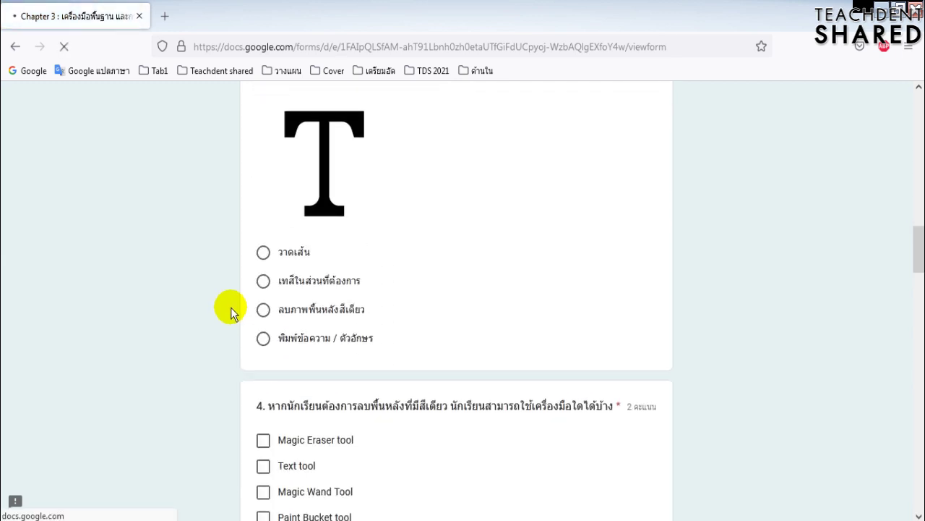
key("F5")
scroll(231, 311, "up", 2)
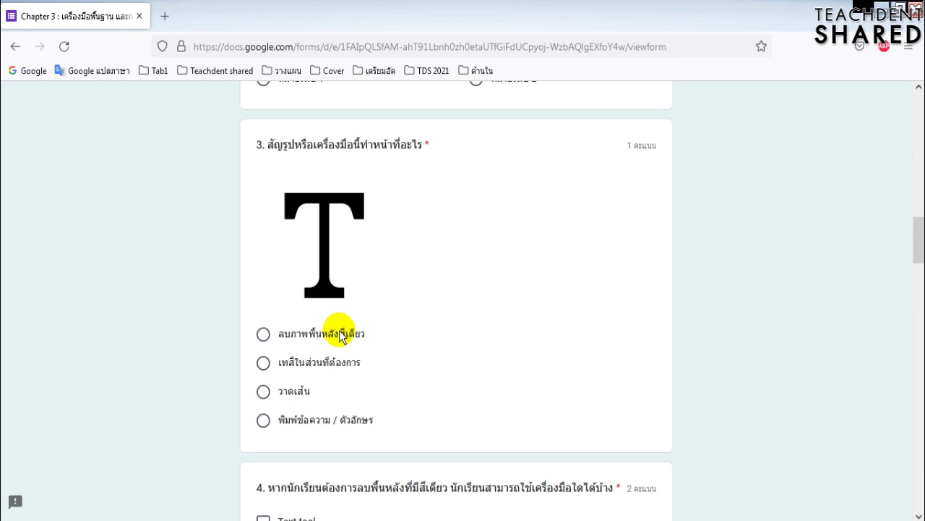
key("F5")
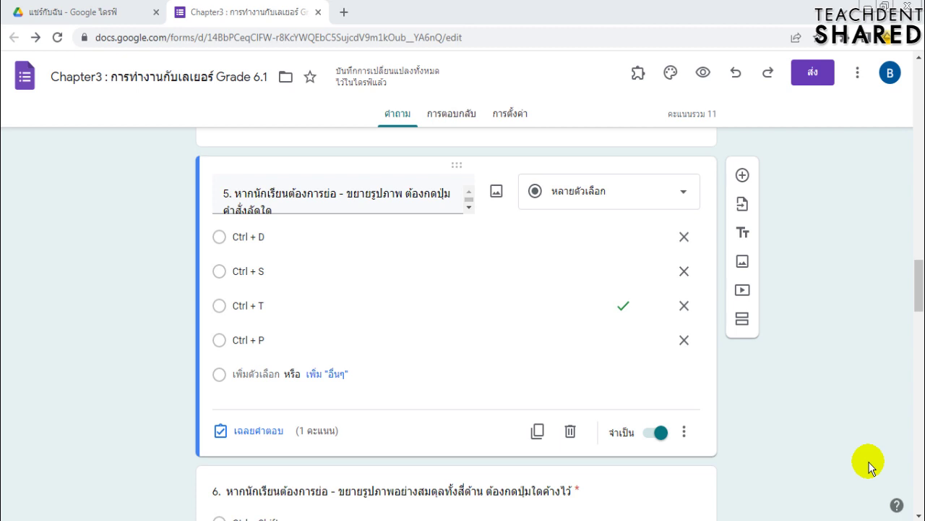
Step: In the form's presentation settings (งานนำเสนอ), turn on shuffled question order (สับเปลี่ยนลำดับของคำถาม)
scroll(807, 449, "up", 15)
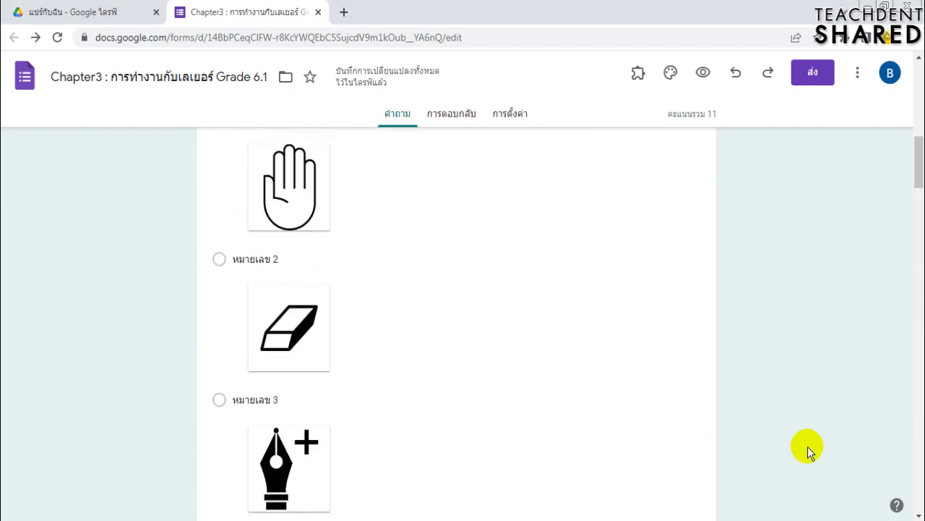
scroll(808, 447, "up", 10)
left_click(522, 116)
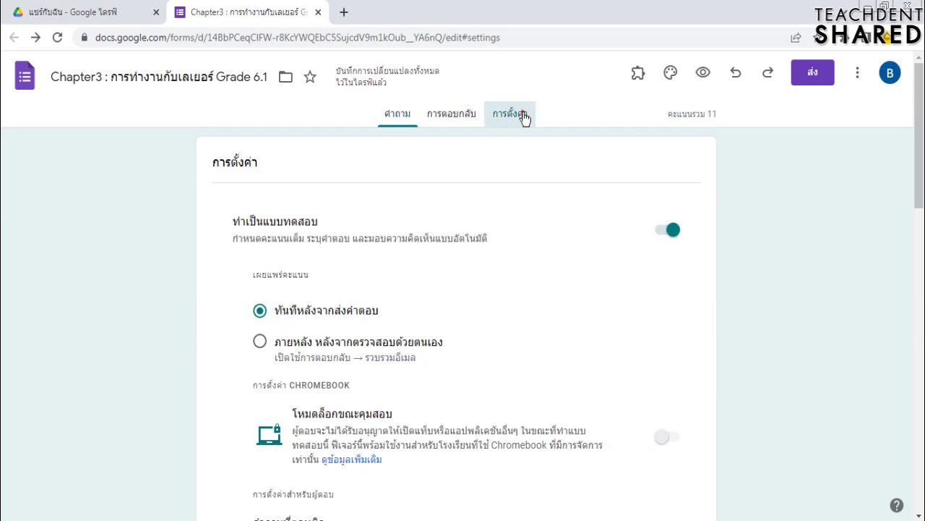
scroll(118, 300, "down", 8)
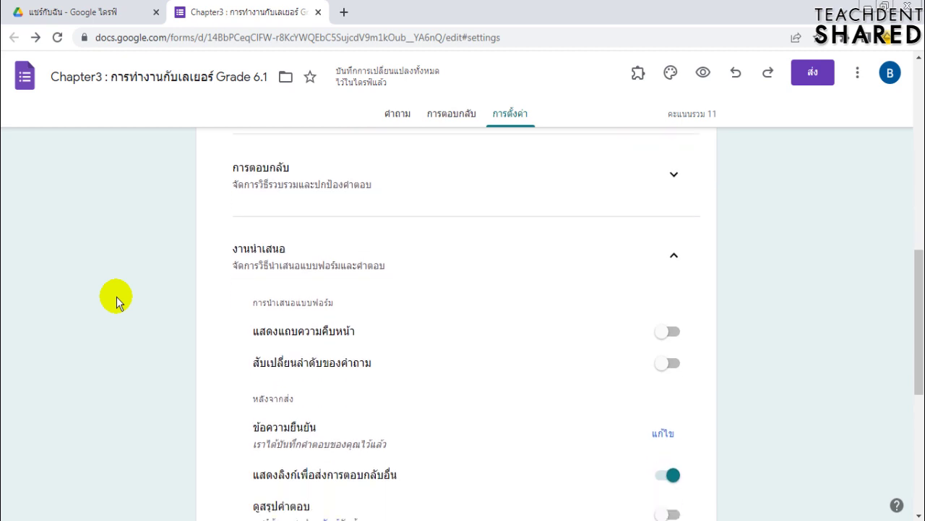
left_click(673, 253)
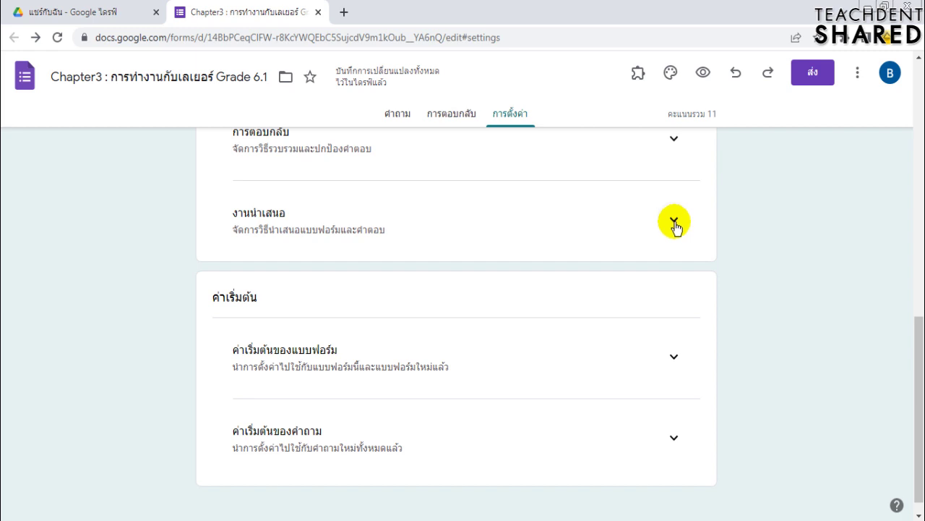
left_click(674, 222)
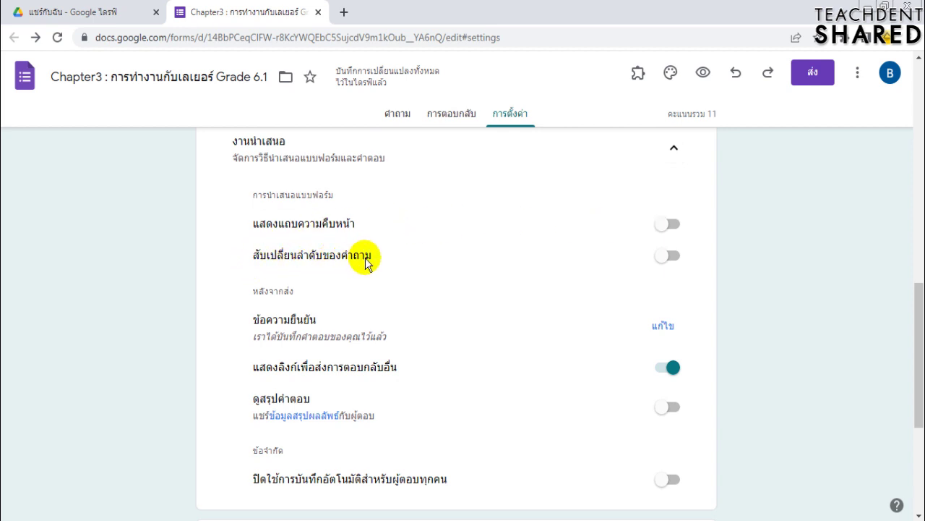
left_click(677, 256)
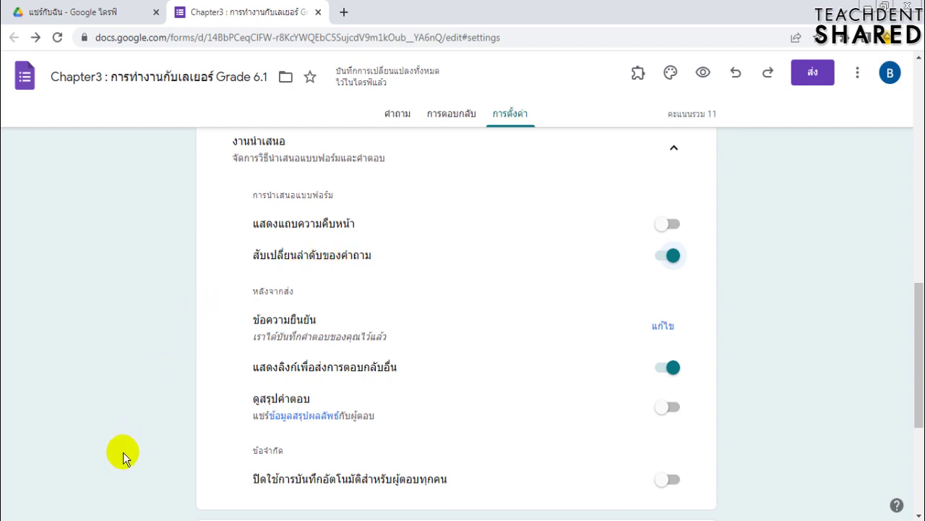
Step: Bring up both respondent views side by side and reload each to compare which question comes first
key("alt+Tab")
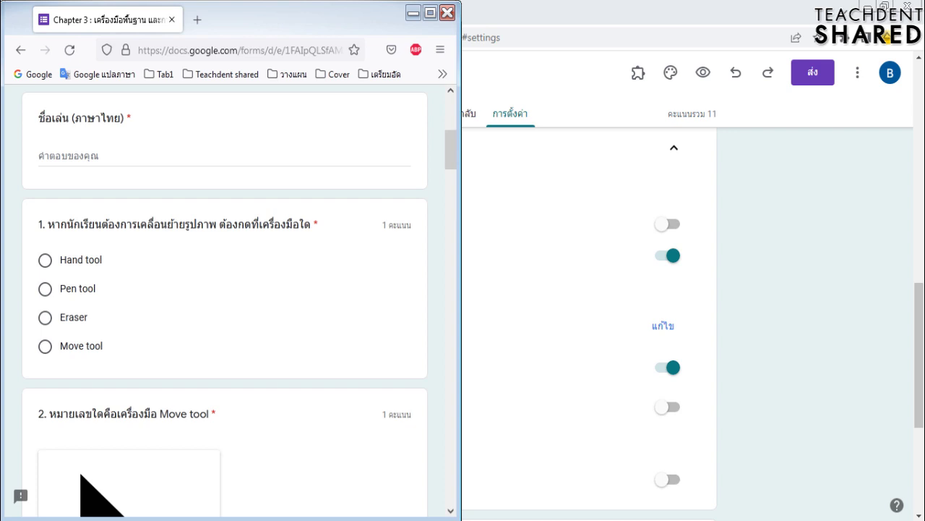
key("alt+Tab")
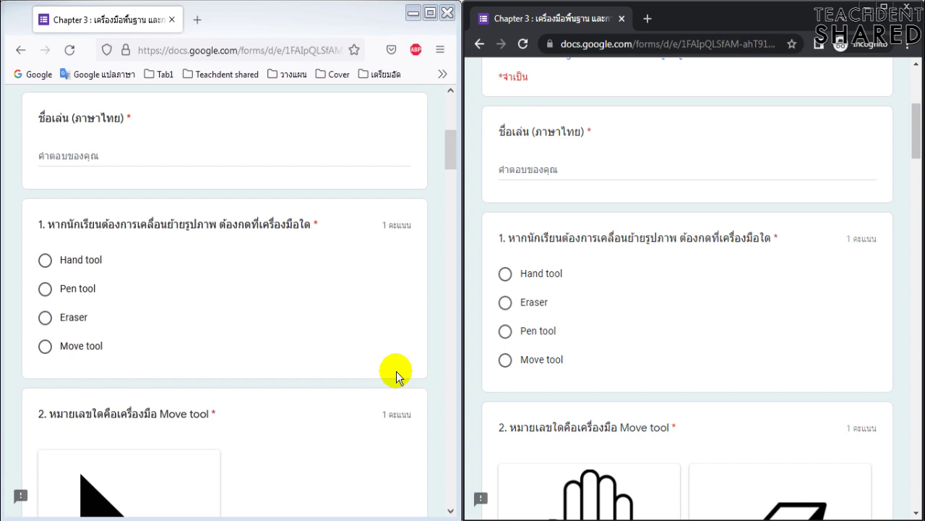
left_click(75, 57)
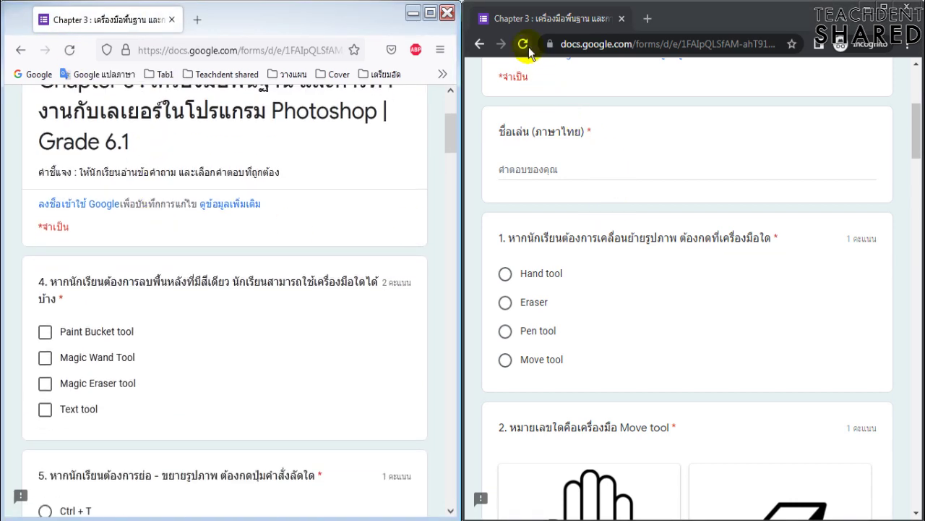
left_click(529, 48)
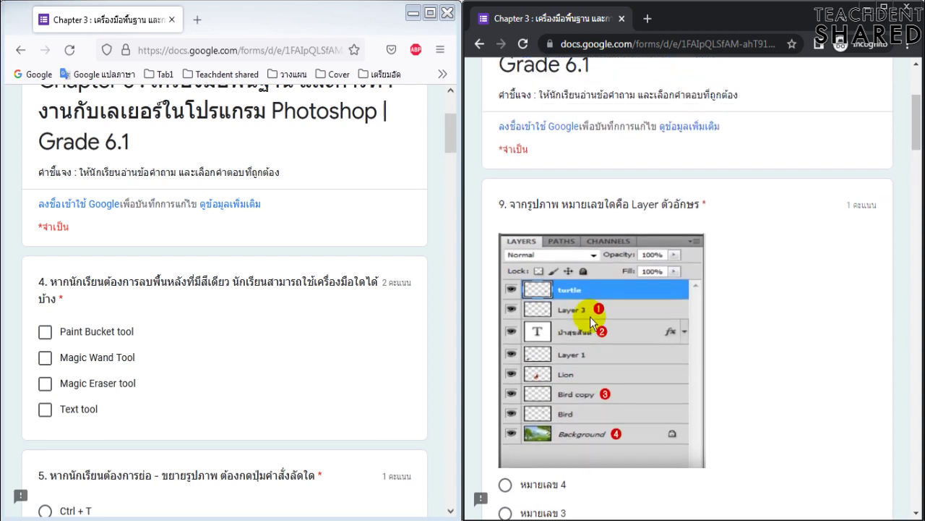
scroll(591, 322, "down", 1)
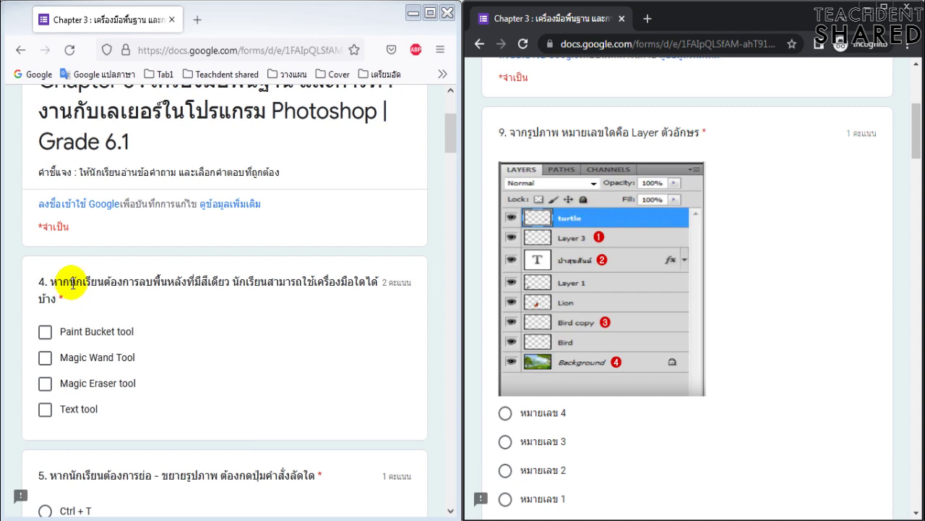
Step: Highlight the typed number before the first question's title in each respondent view to compare the numbering
double_click(41, 282)
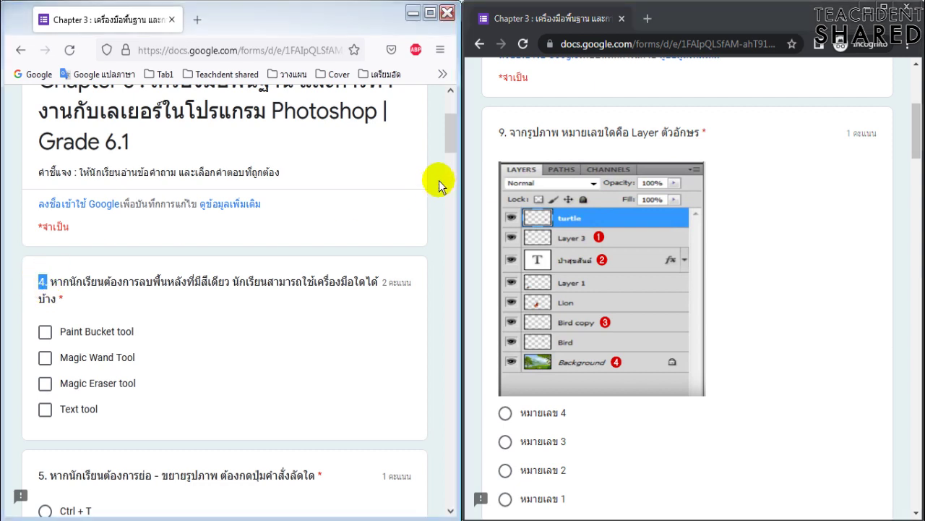
double_click(503, 133)
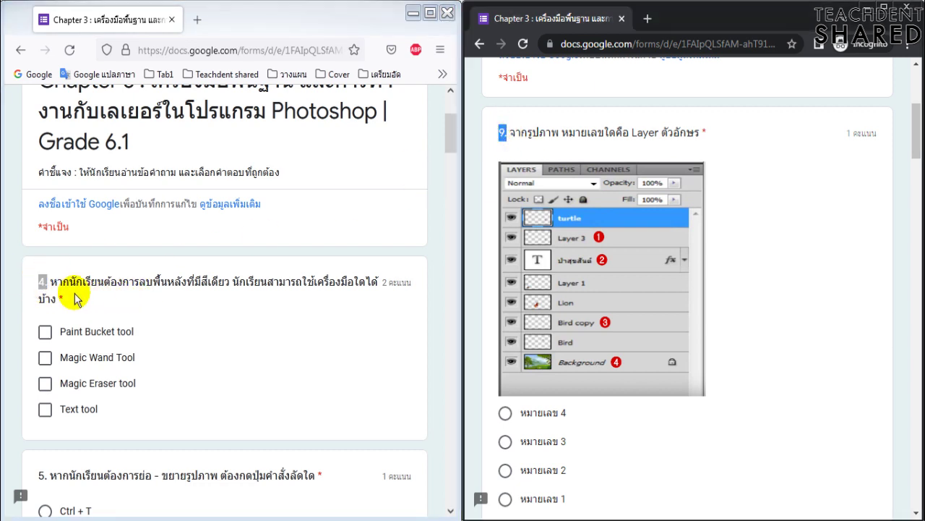
double_click(41, 282)
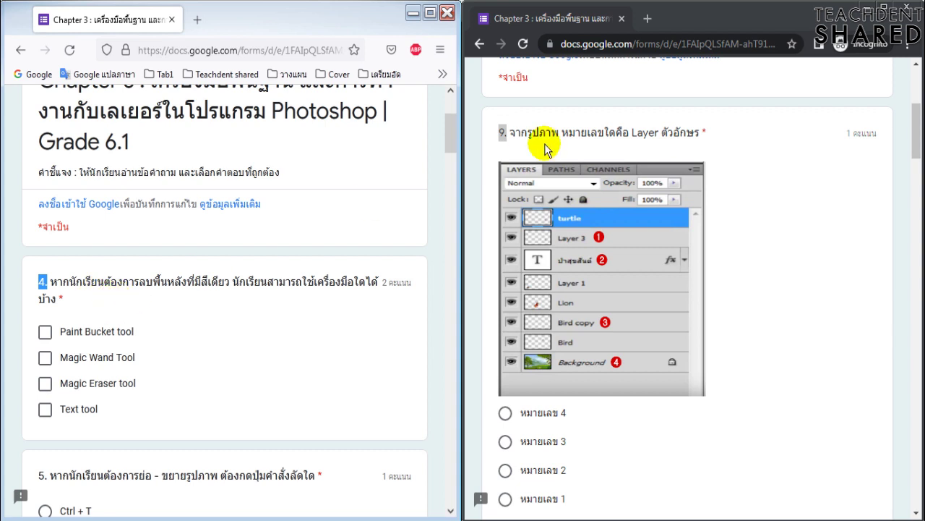
left_click(511, 138)
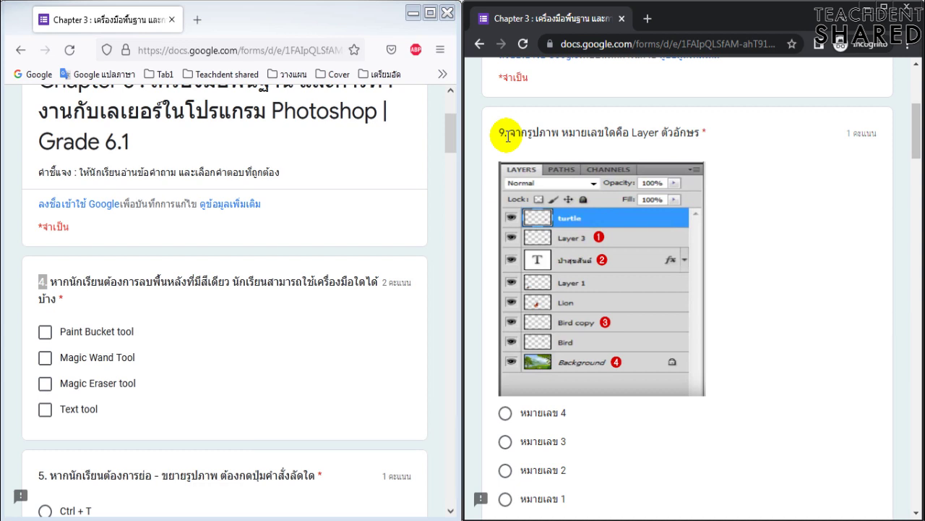
double_click(503, 135)
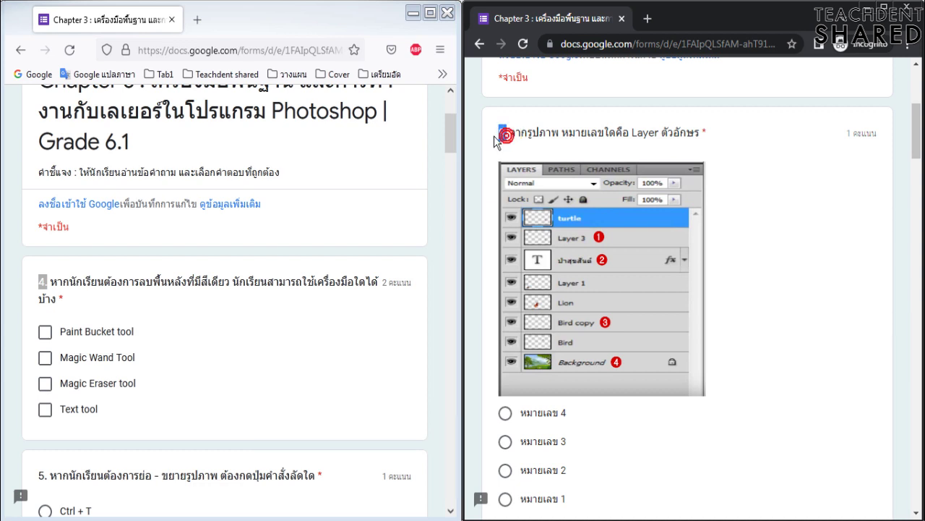
left_click(81, 279)
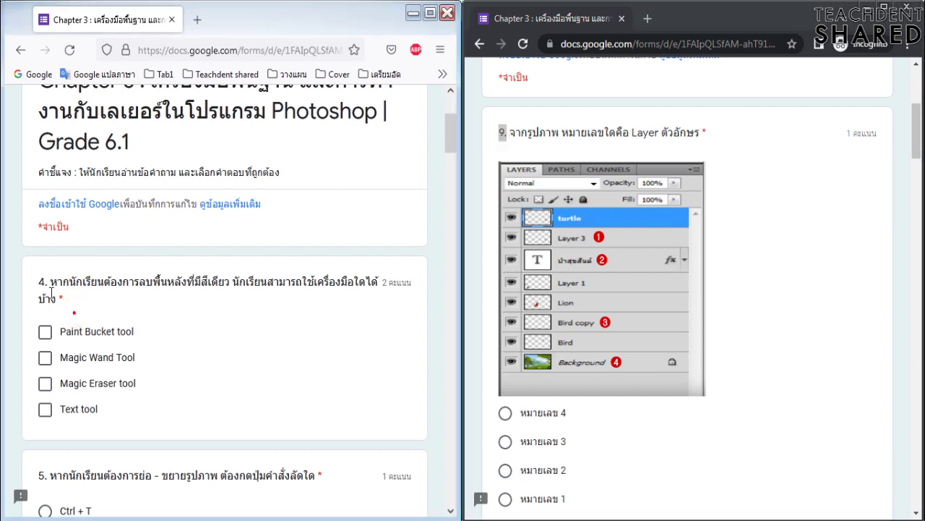
double_click(44, 281)
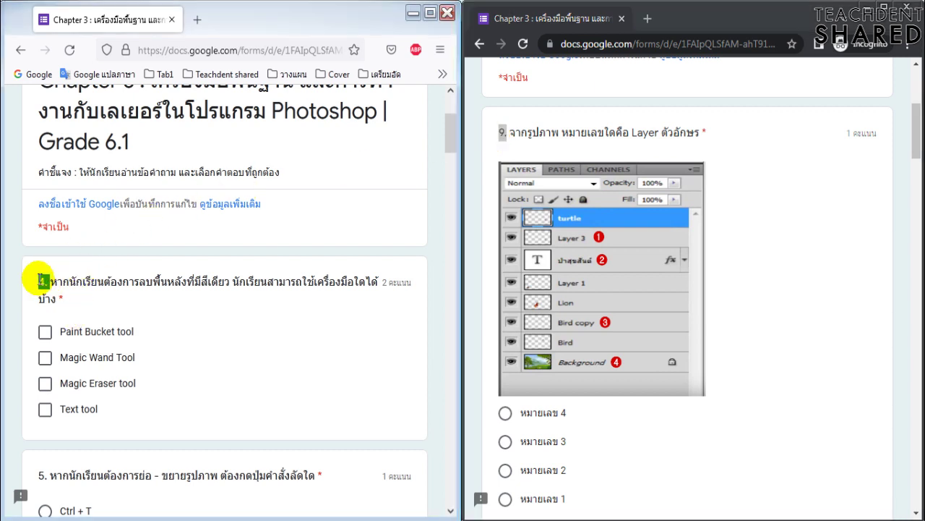
double_click(504, 133)
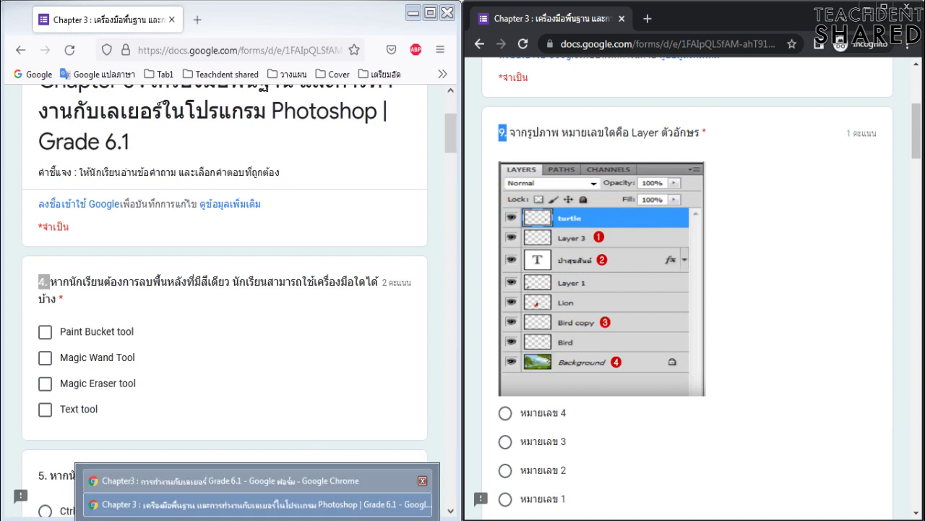
Step: Switch back to the form editor and display its questions (คำถาม) to review the numbered titles
left_click(260, 501)
left_click(402, 114)
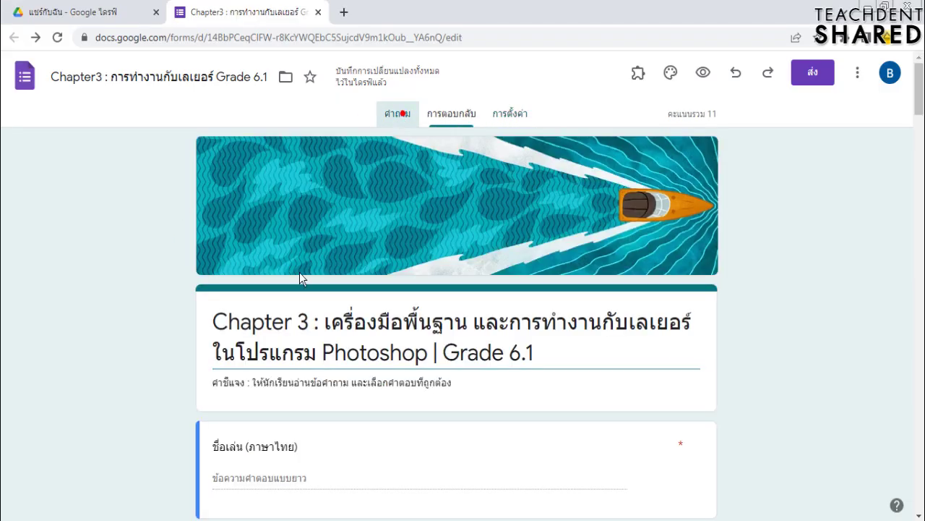
scroll(231, 311, "down", 5)
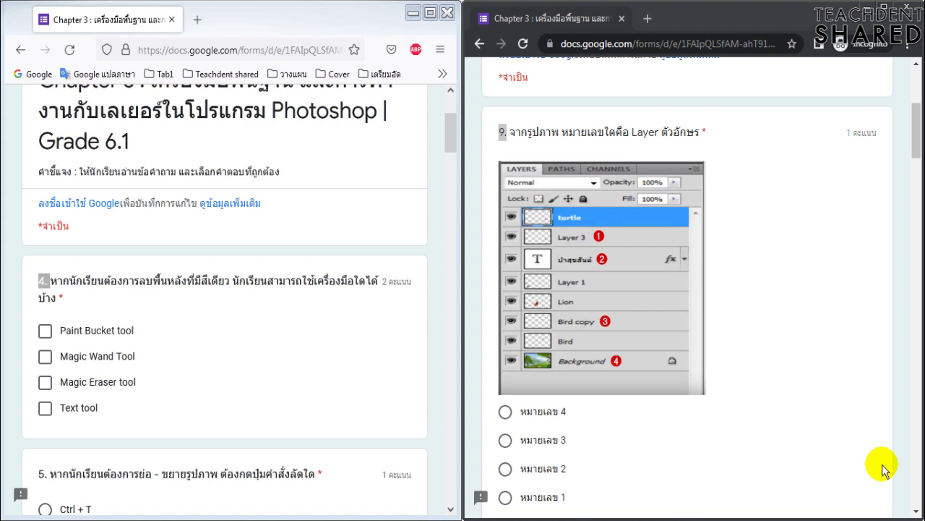
Step: Reload both respondent views and look through the second one for the question about moving an image
left_click(70, 50)
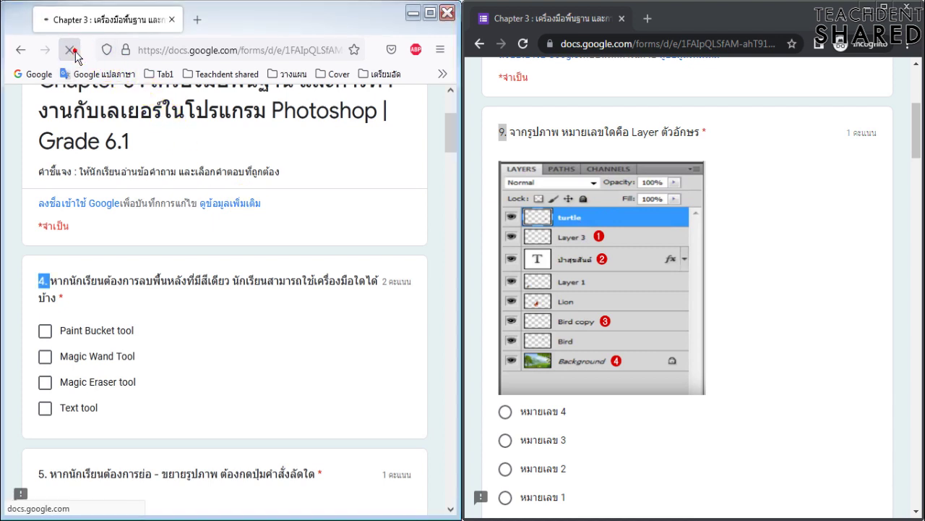
left_click(522, 43)
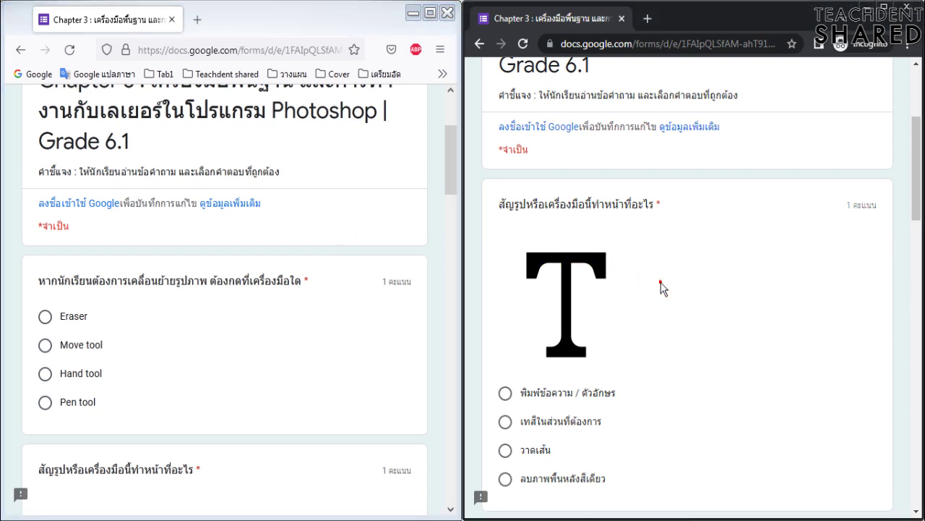
scroll(663, 286, "down", 2)
scroll(662, 285, "down", 4)
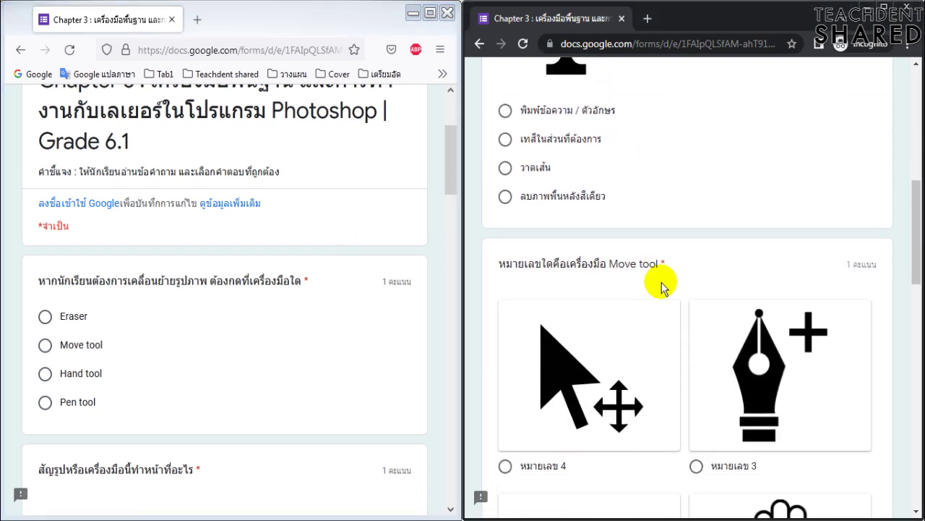
scroll(663, 286, "down", 9)
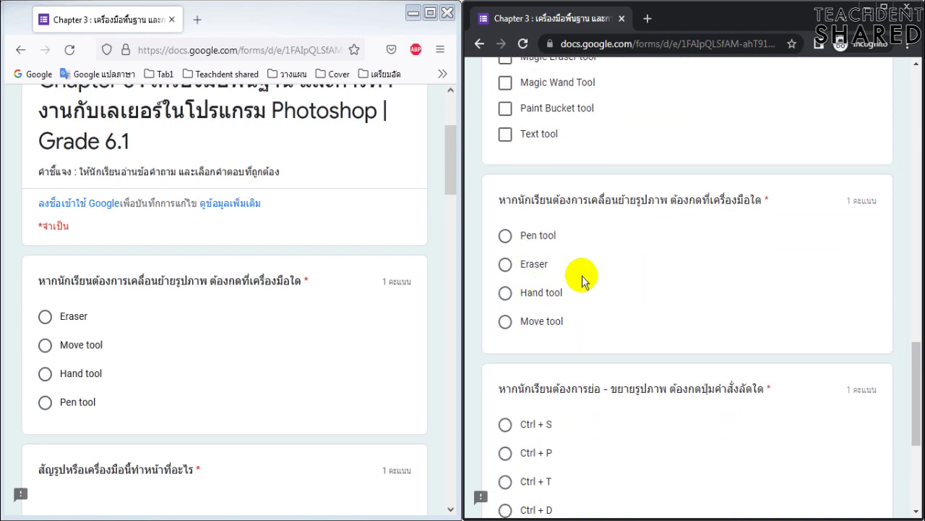
Step: Highlight the image-moving question's title and its answer options in both respondent views to compare their order
left_click_drag(36, 283, 320, 292)
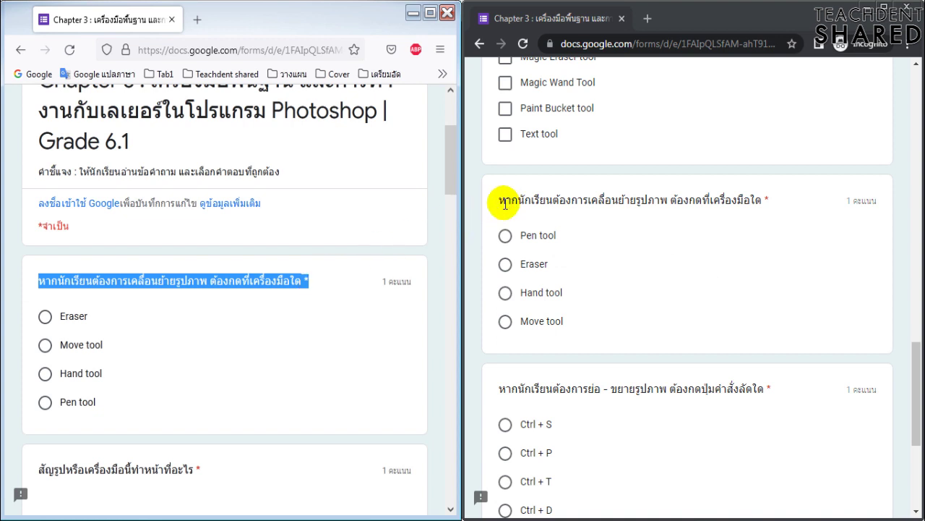
left_click_drag(496, 201, 789, 209)
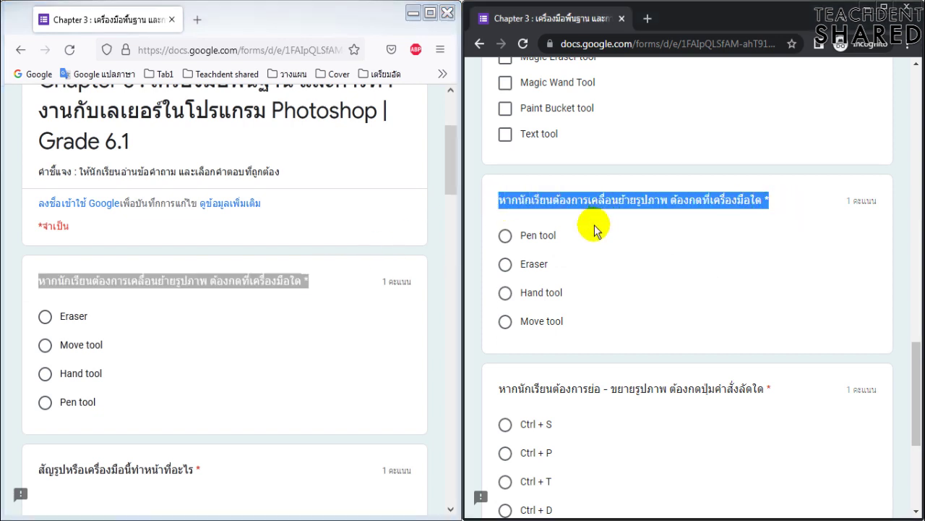
left_click(539, 235)
left_click_drag(546, 264, 448, 307)
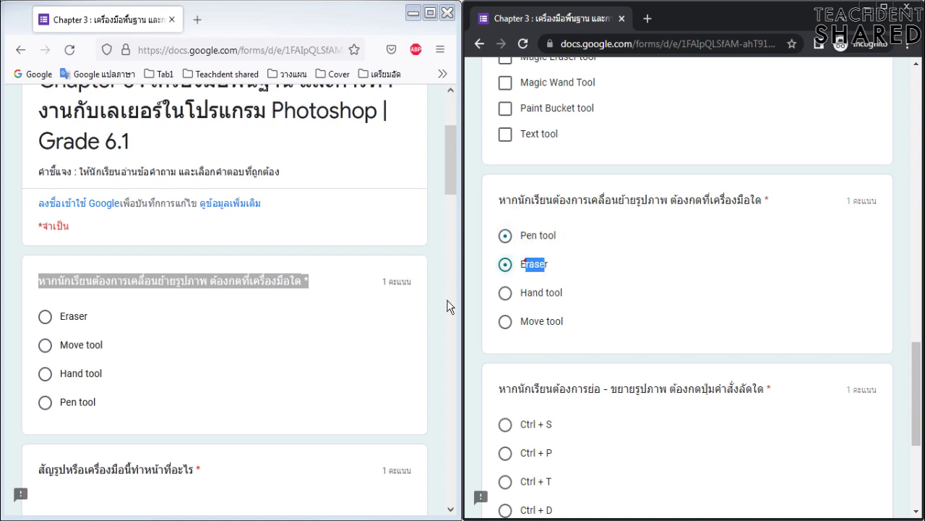
left_click(73, 316)
left_click(91, 345)
left_click_drag(101, 382, 82, 398)
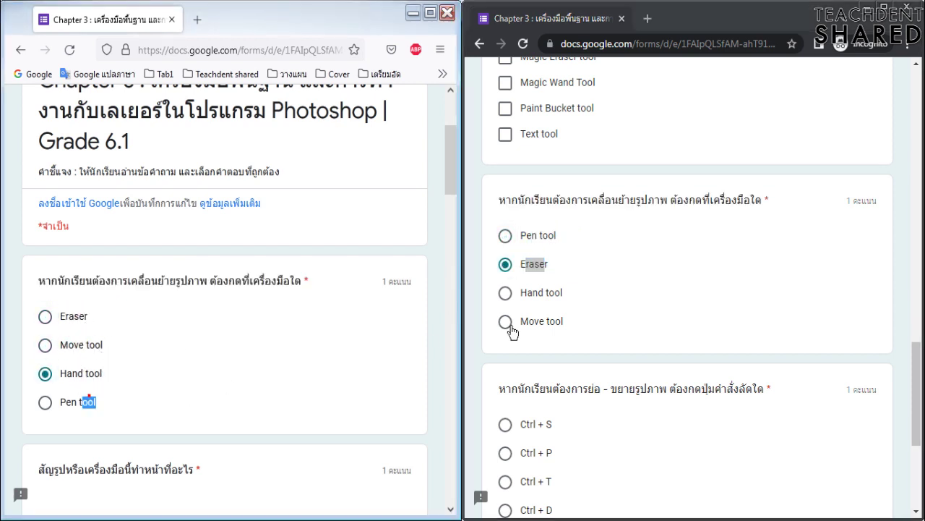
left_click_drag(541, 322, 584, 325)
mouse_move(564, 292)
left_mouse_down()
mouse_move(541, 294)
mouse_move(529, 265)
left_mouse_up()
left_click(534, 231)
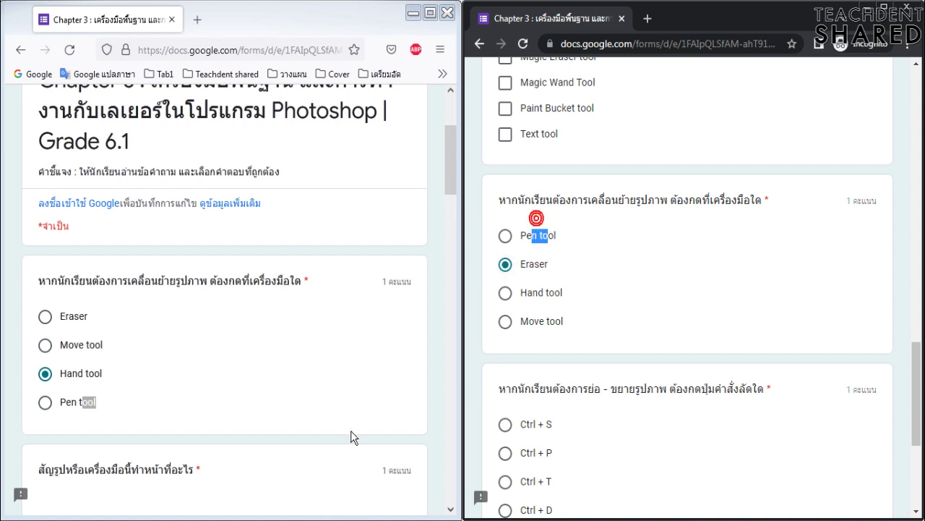